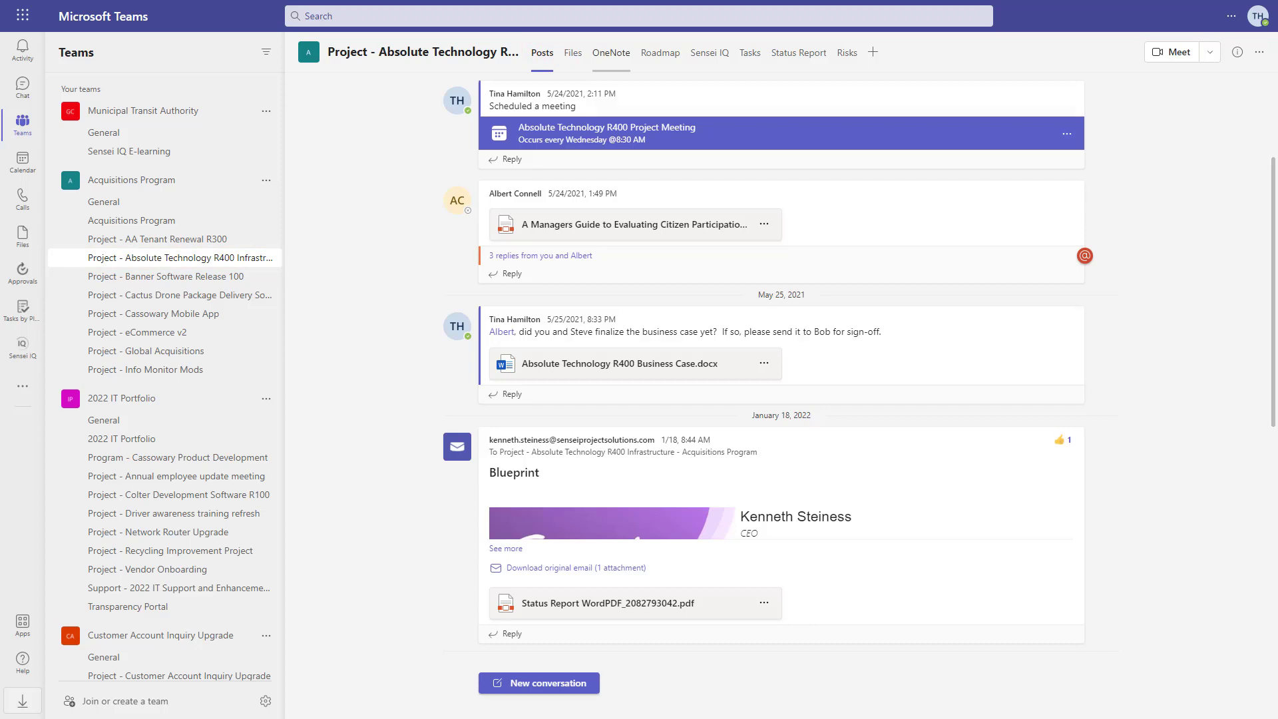
Tour the Files, OneNote minutes, Roadmap and Sensei IQ tabs, then open the Tasks tab's menu
{"action": "left_click", "coordinate": [572, 53]}
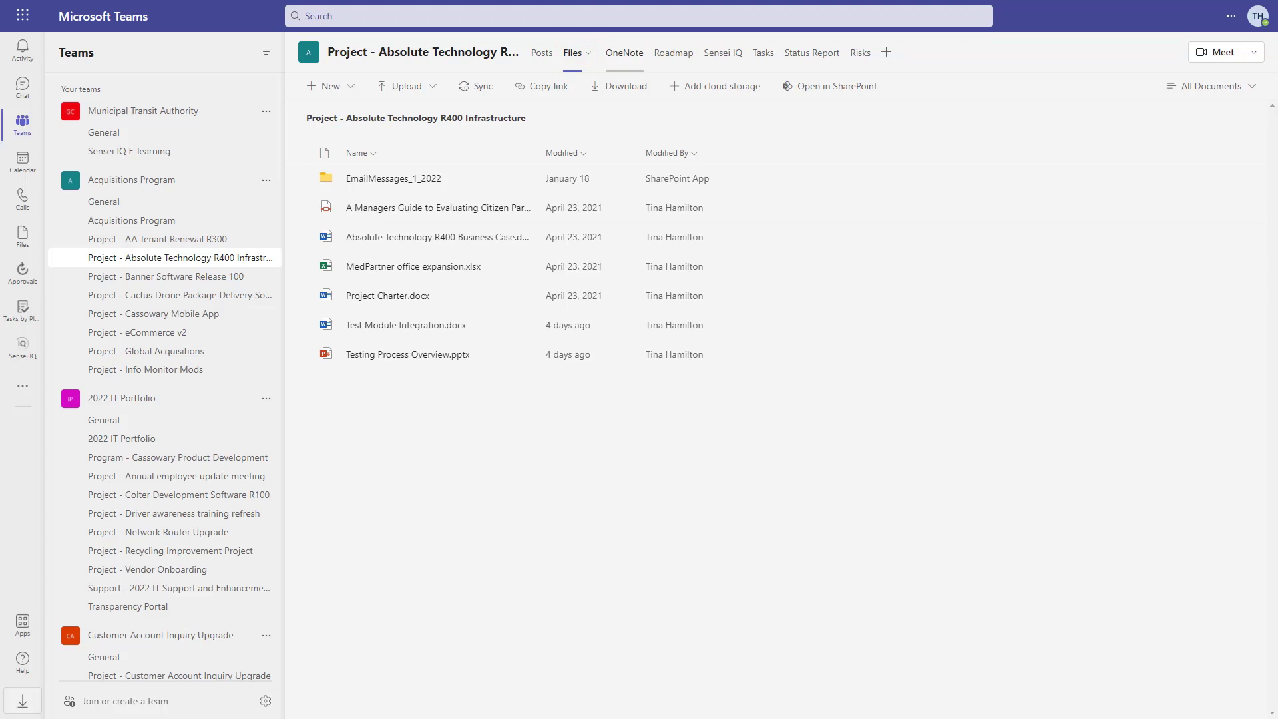
{"action": "left_click", "coordinate": [624, 53]}
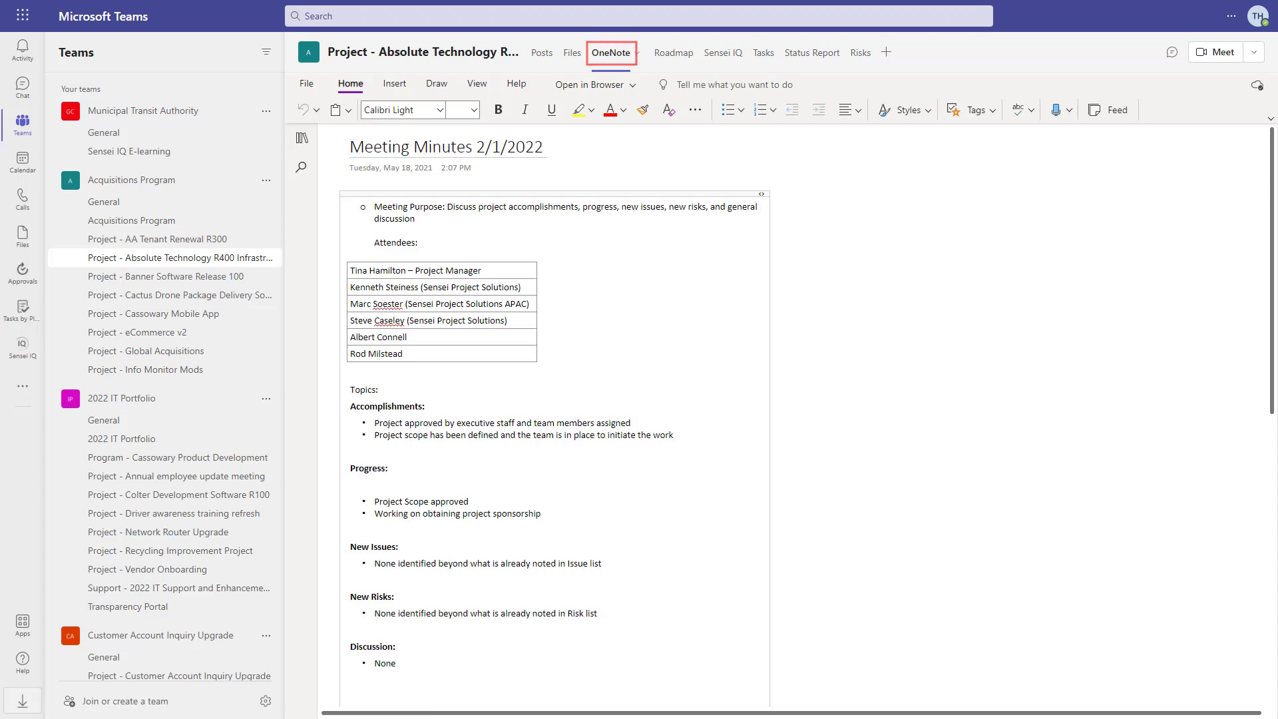
{"action": "left_click", "coordinate": [673, 53]}
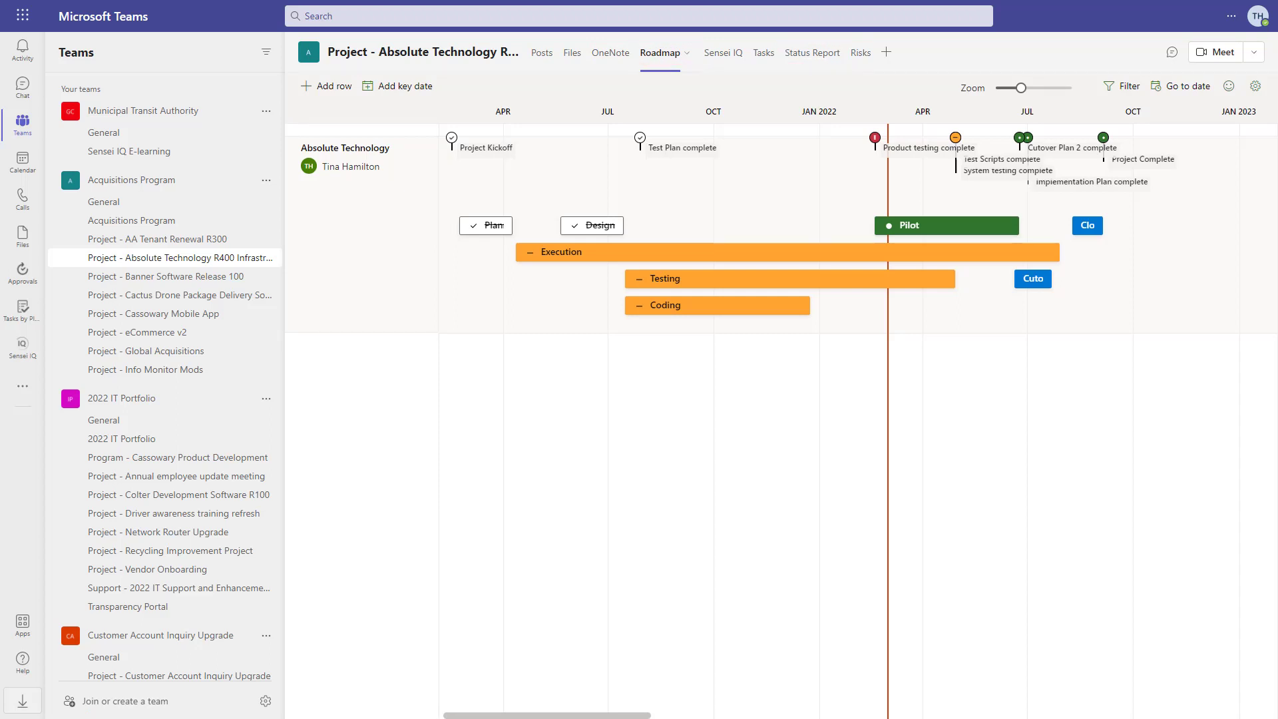
{"action": "left_click", "coordinate": [723, 53]}
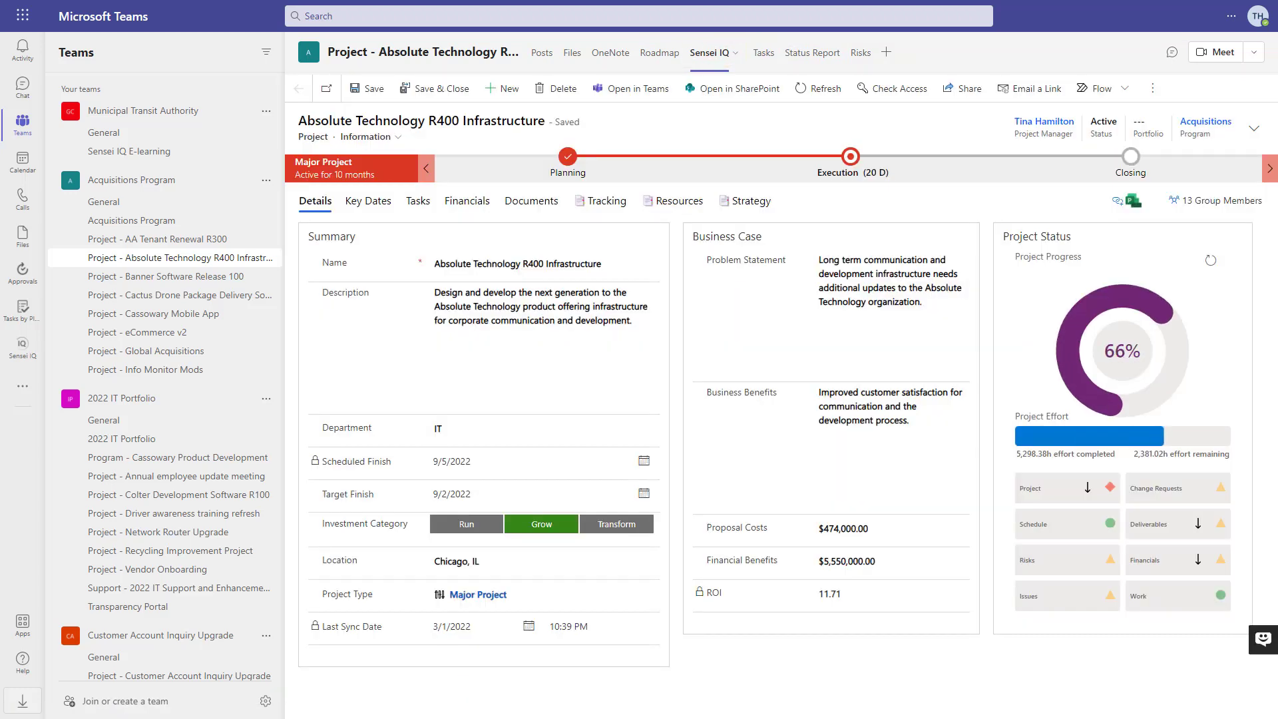
{"action": "left_click", "coordinate": [750, 53]}
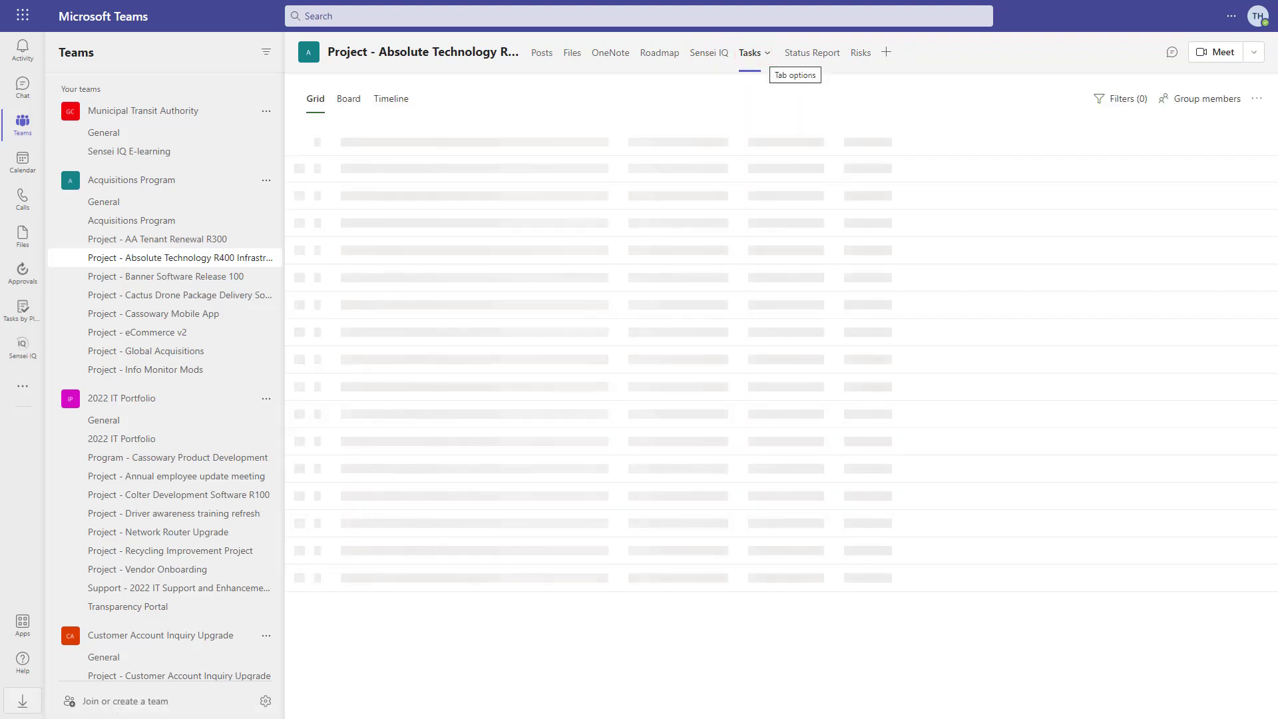
{"action": "left_click", "coordinate": [766, 53]}
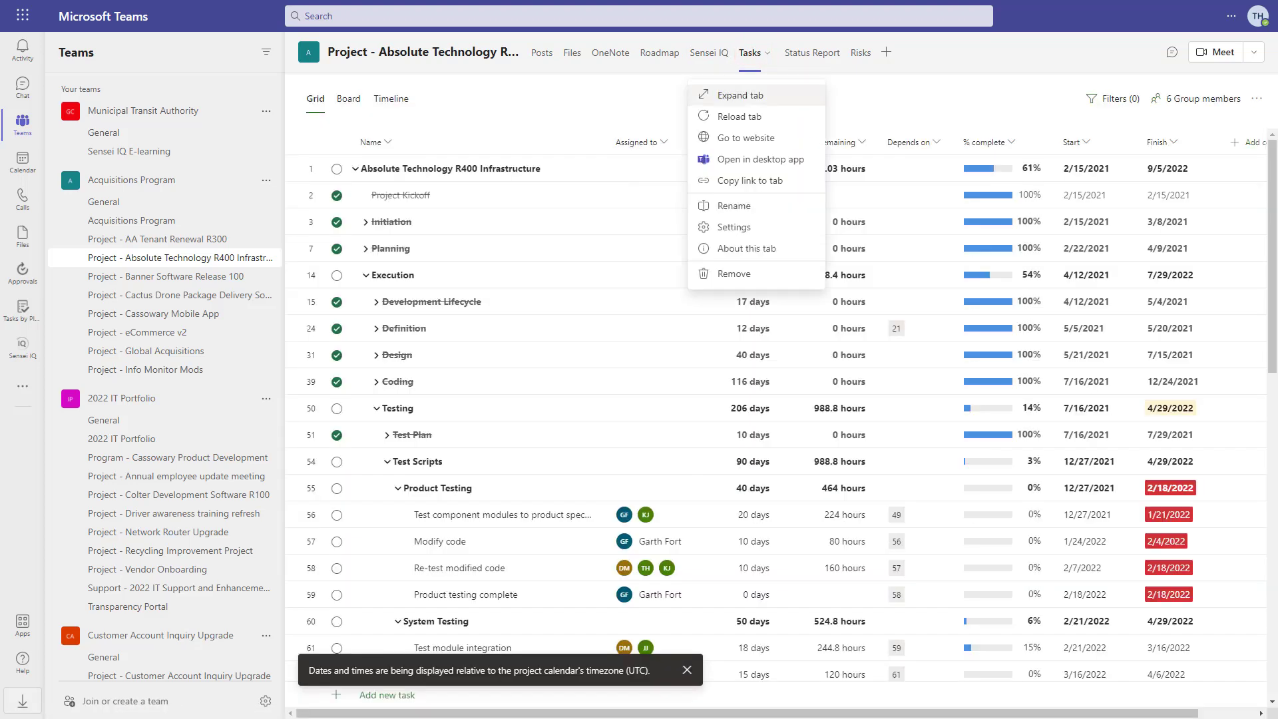
Expand the task grid to full width and review the 6 group members
{"action": "left_click", "coordinate": [740, 95]}
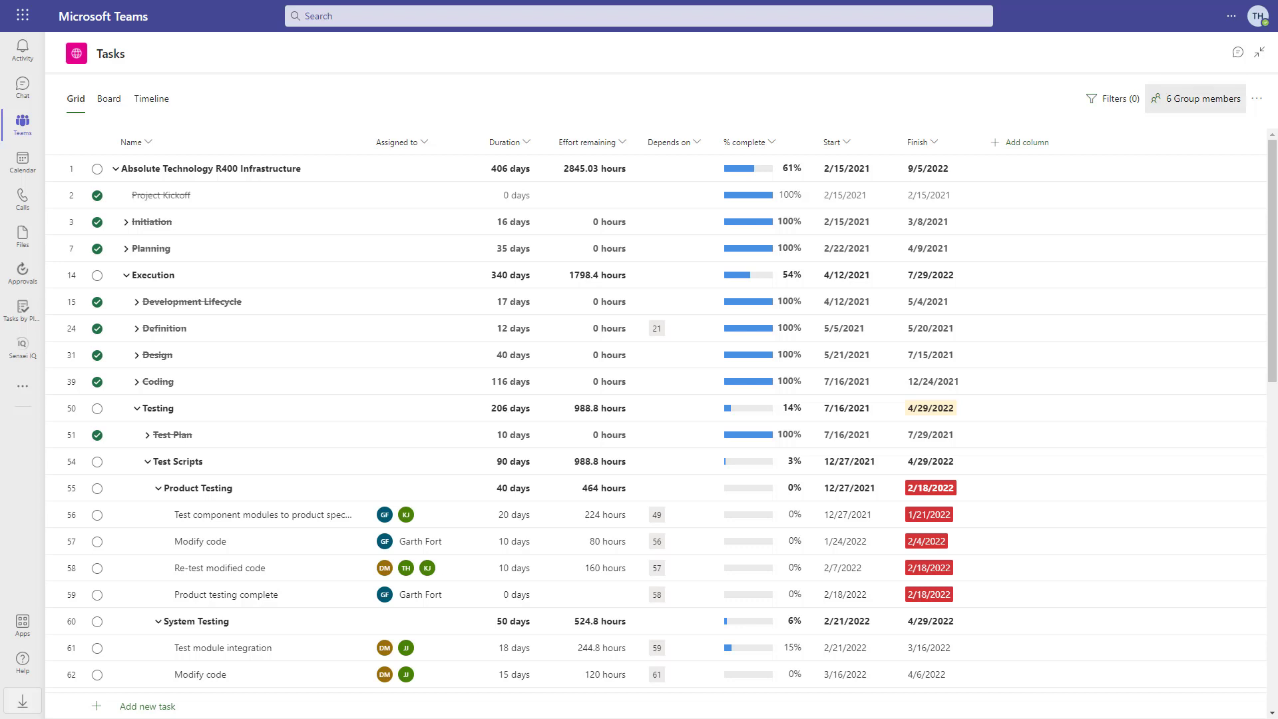
{"action": "left_click", "coordinate": [1196, 98]}
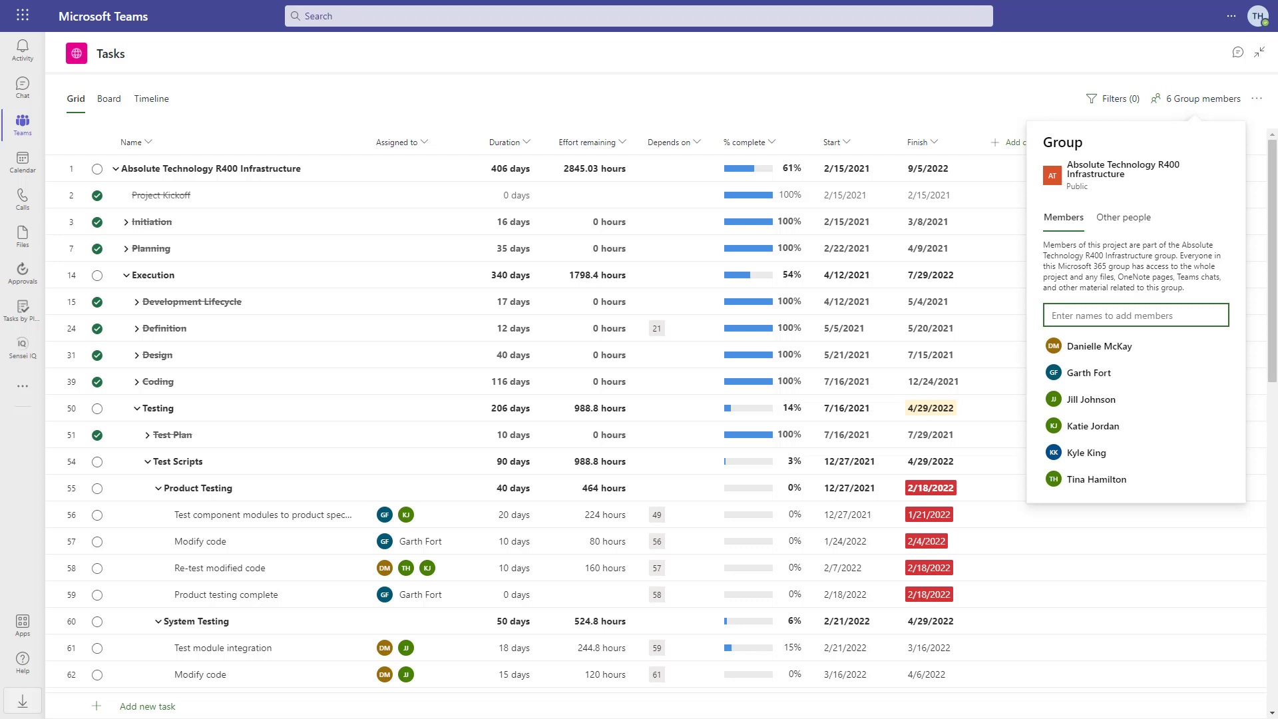
{"action": "key", "text": "Escape"}
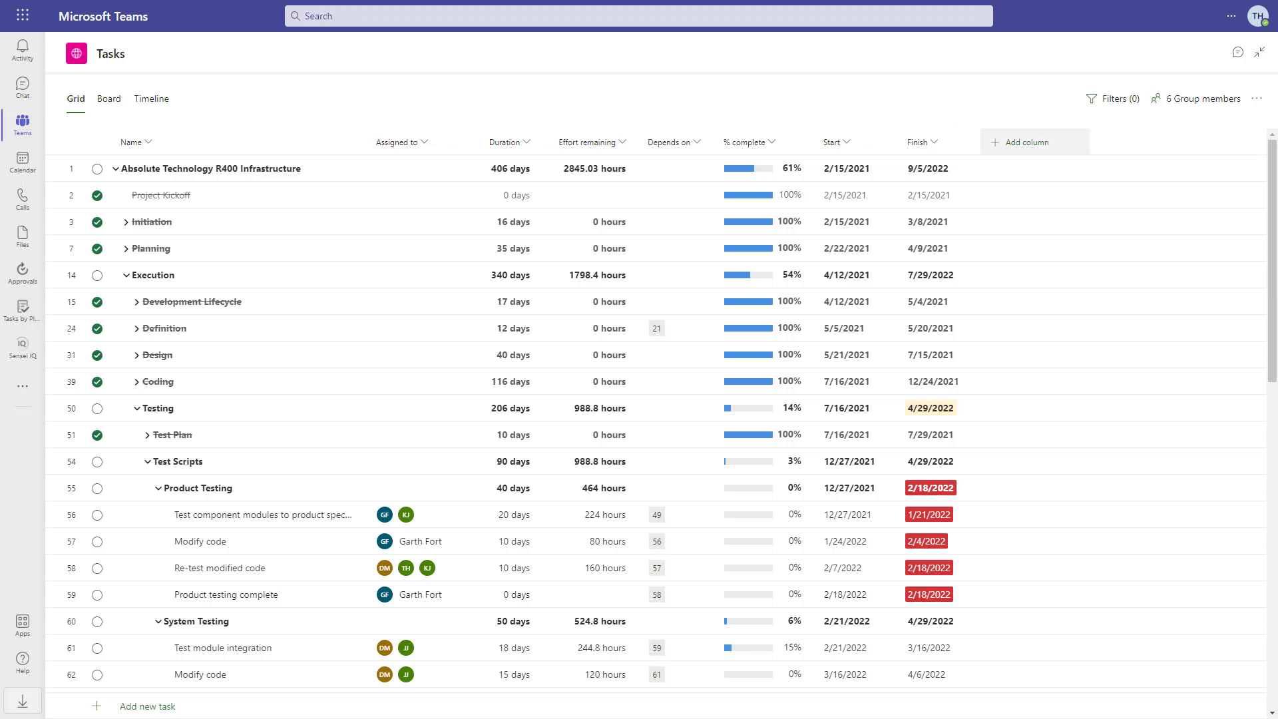
Add the star-rated Value column and open the Test module integration task details
{"action": "left_click", "coordinate": [1027, 141]}
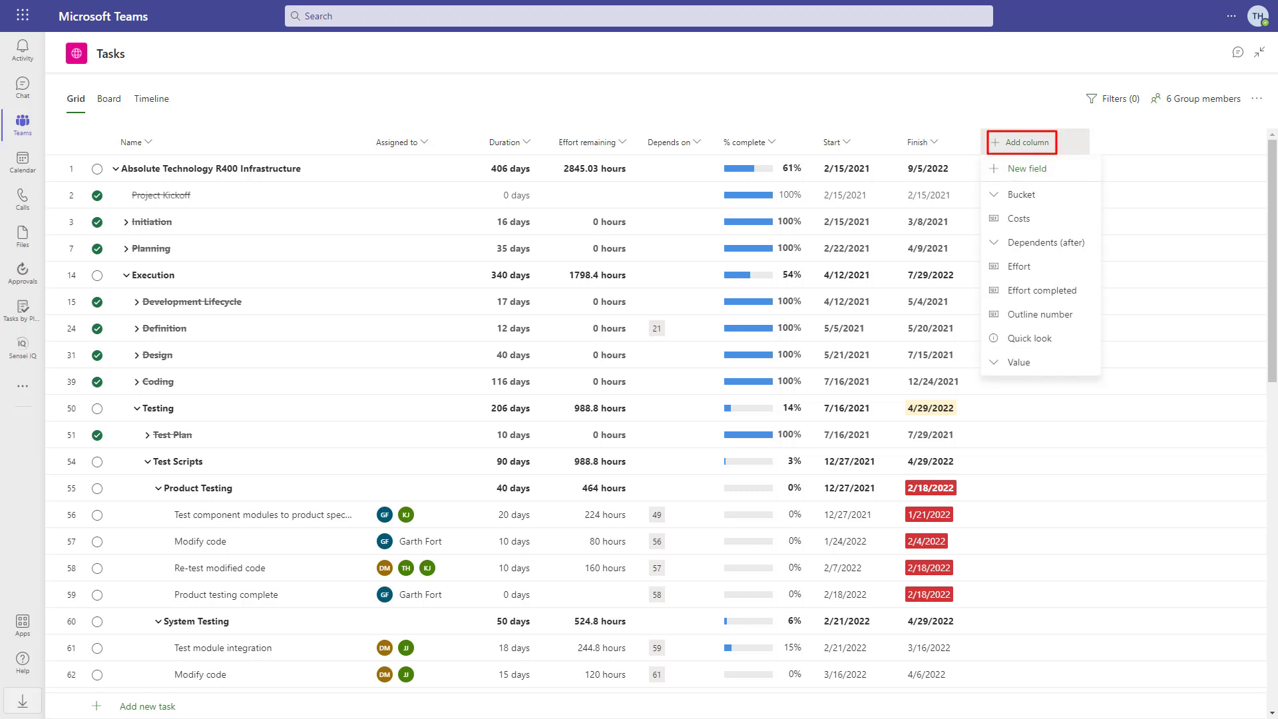
{"action": "left_click", "coordinate": [1018, 362]}
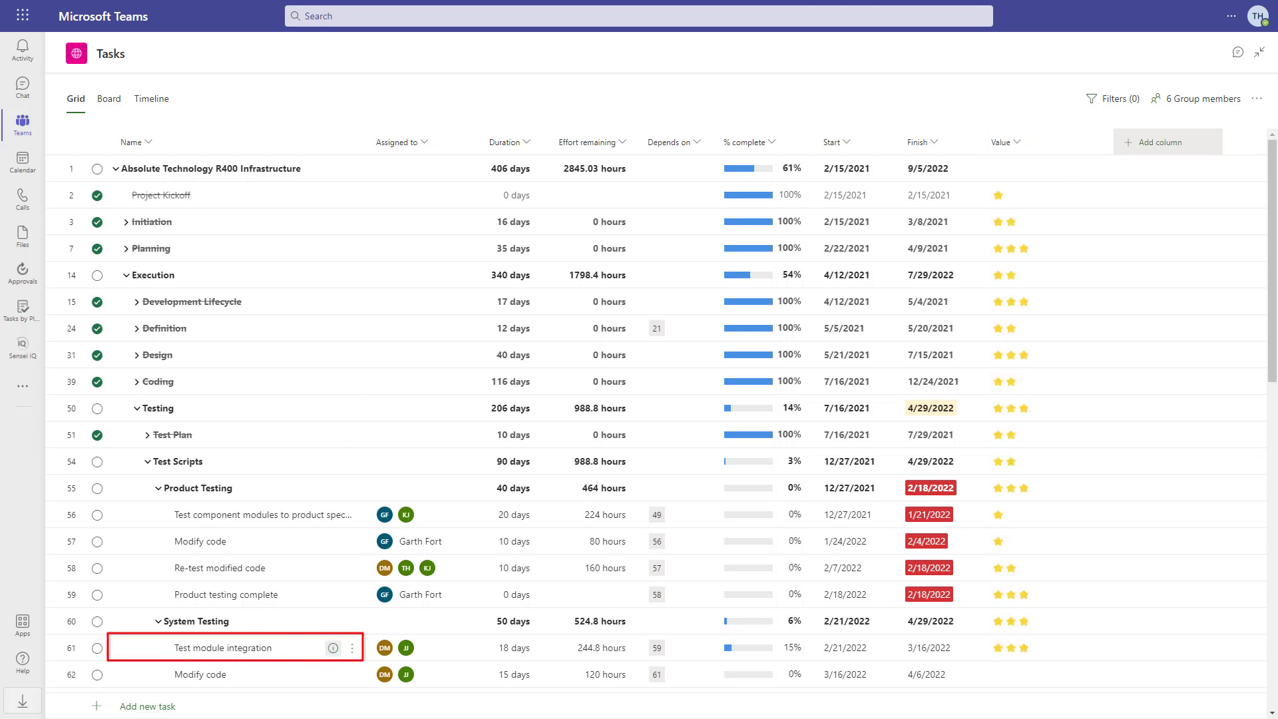
{"action": "left_click", "coordinate": [333, 648]}
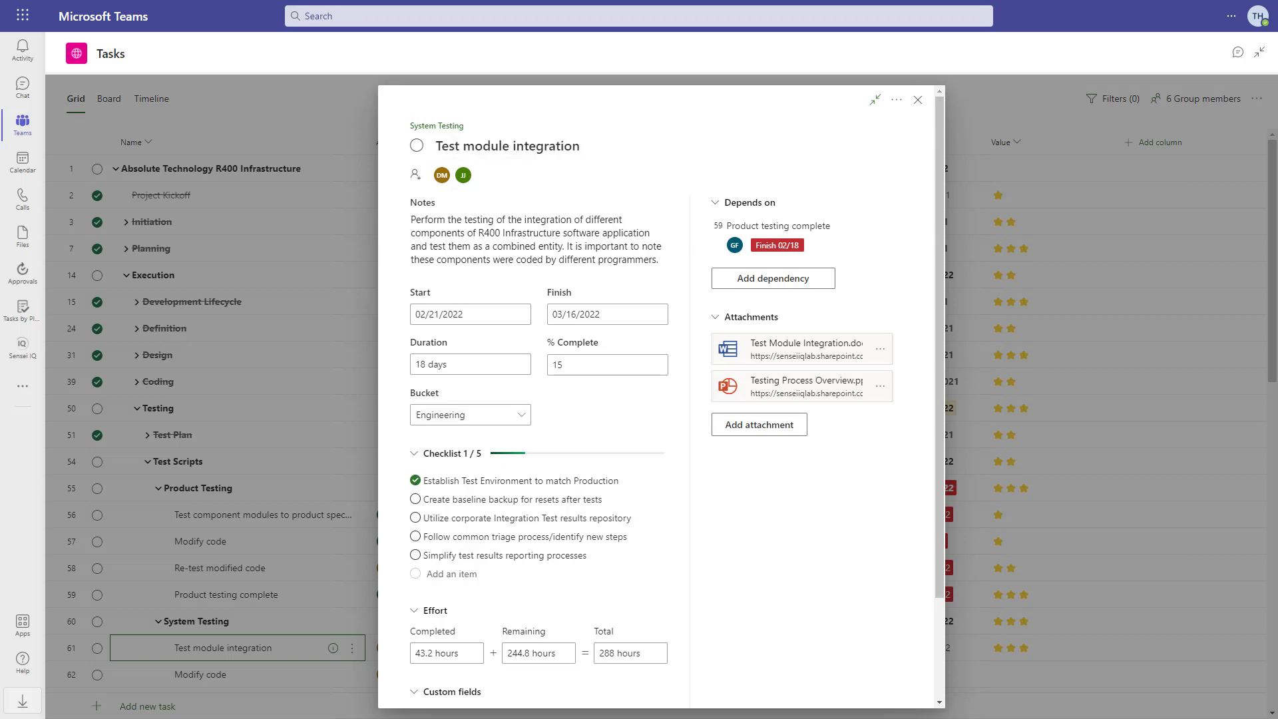
Check the assignees and tick 'Create baseline backup for resets after tests' in the checklist
{"action": "left_click", "coordinate": [463, 175]}
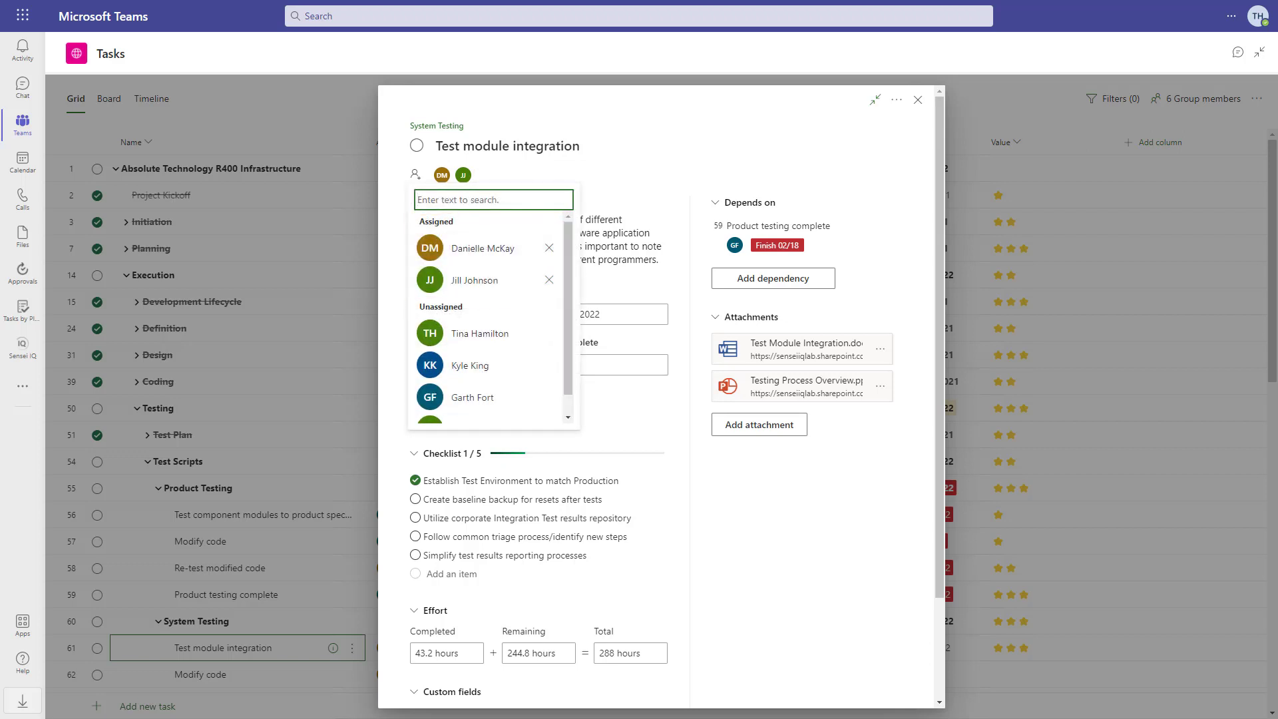
{"action": "key", "text": "Escape"}
{"action": "scroll", "coordinate": [659, 399], "scroll_direction": "down", "scroll_amount": 1}
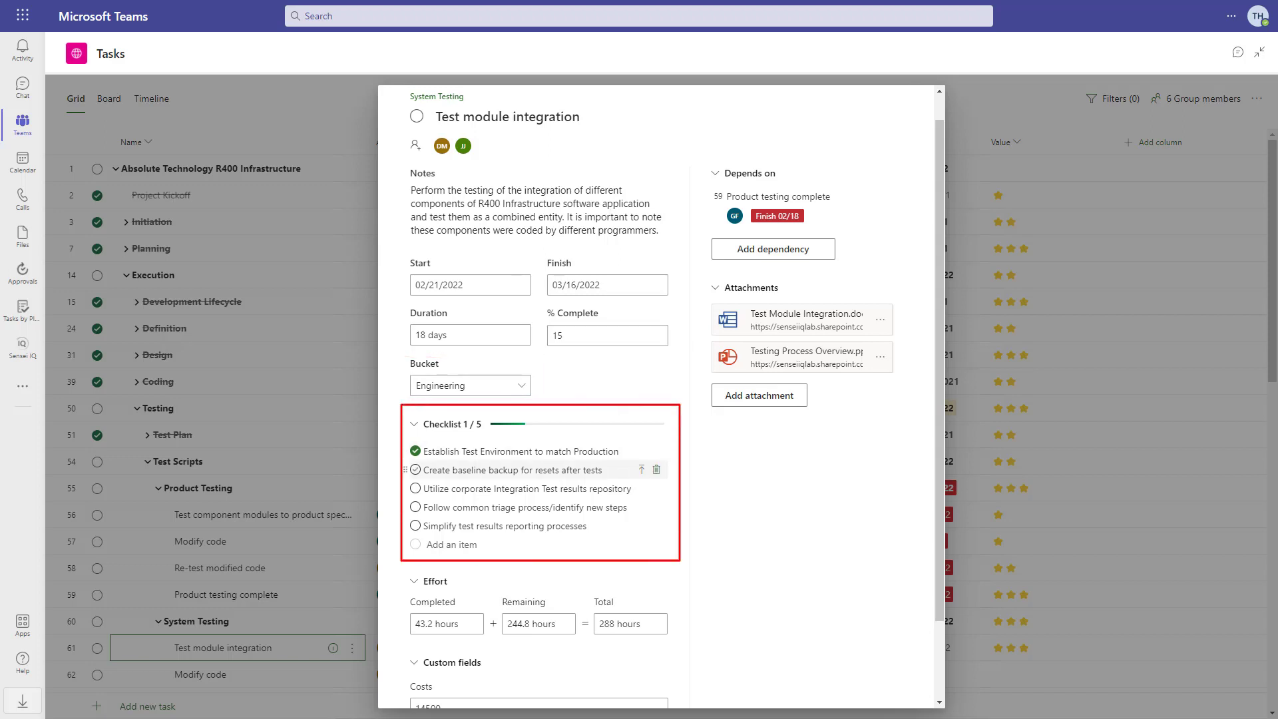
{"action": "left_click", "coordinate": [416, 469]}
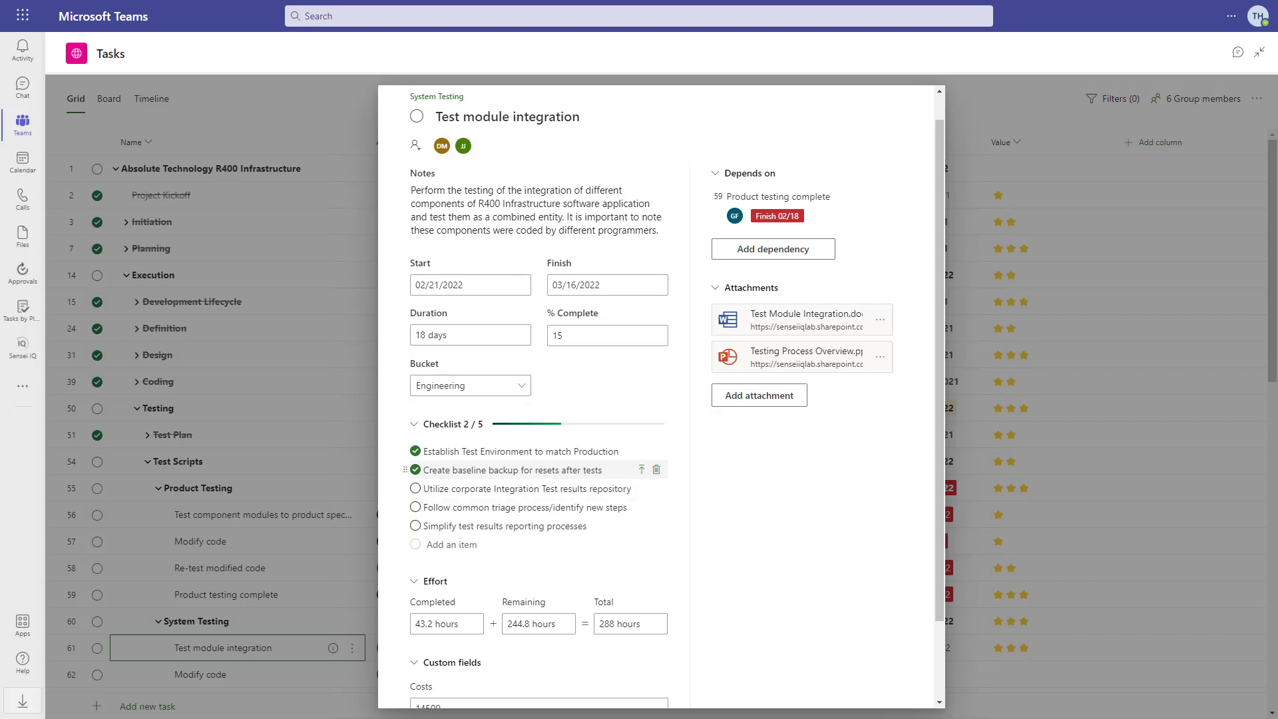
{"action": "scroll", "coordinate": [660, 400], "scroll_direction": "down", "scroll_amount": 2}
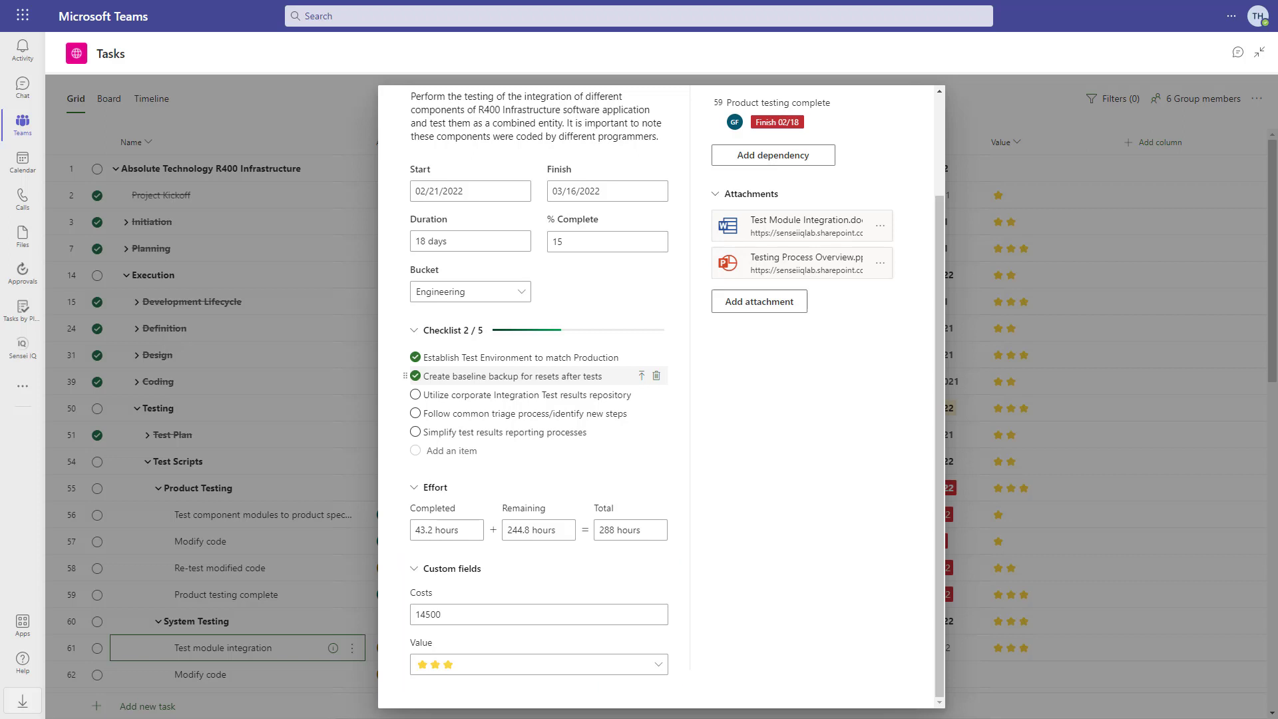
{"action": "scroll", "coordinate": [656, 399], "scroll_direction": "up", "scroll_amount": 3}
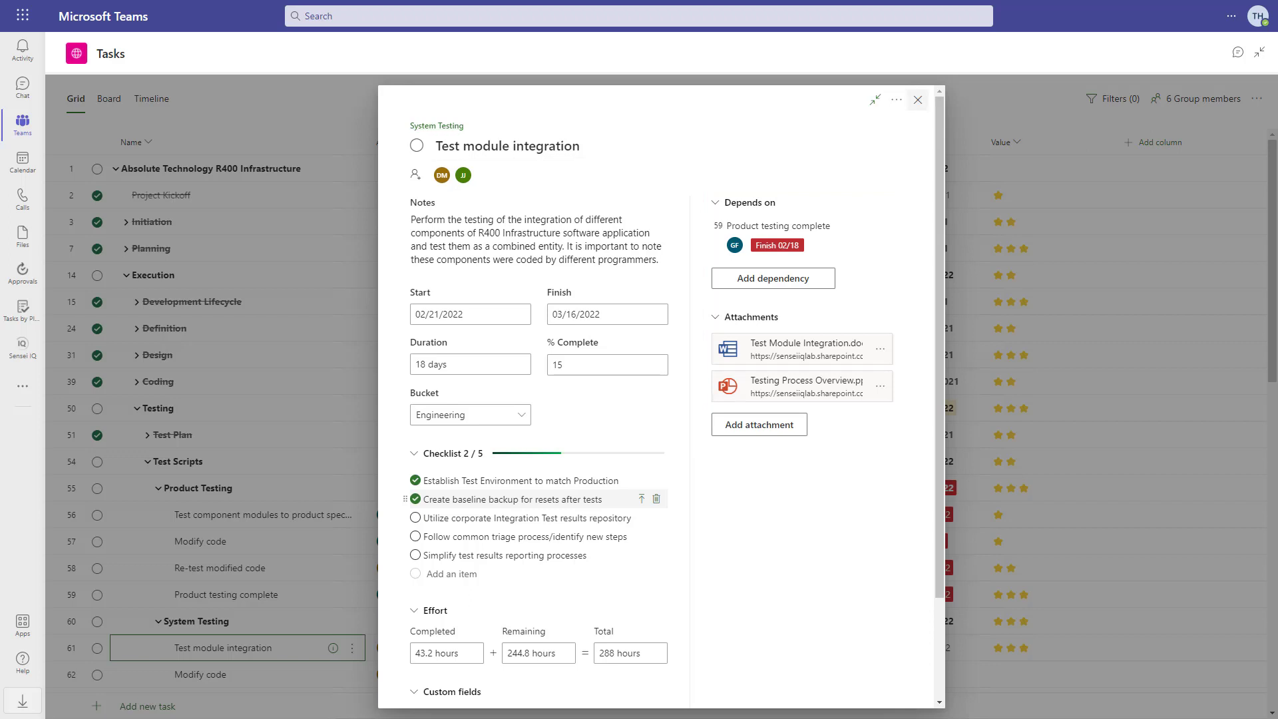
Close the task details, filter to late tasks, and clear the Critical path filter
{"action": "left_click", "coordinate": [918, 99]}
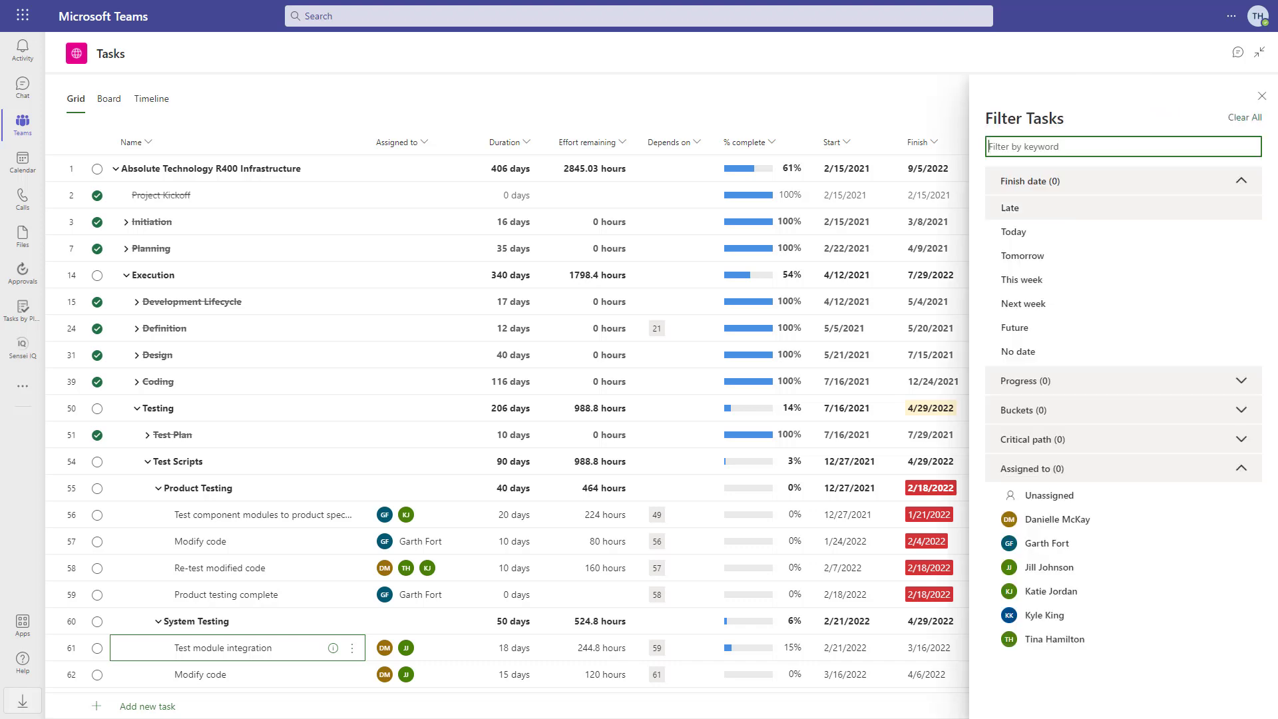
{"action": "left_click", "coordinate": [1009, 207]}
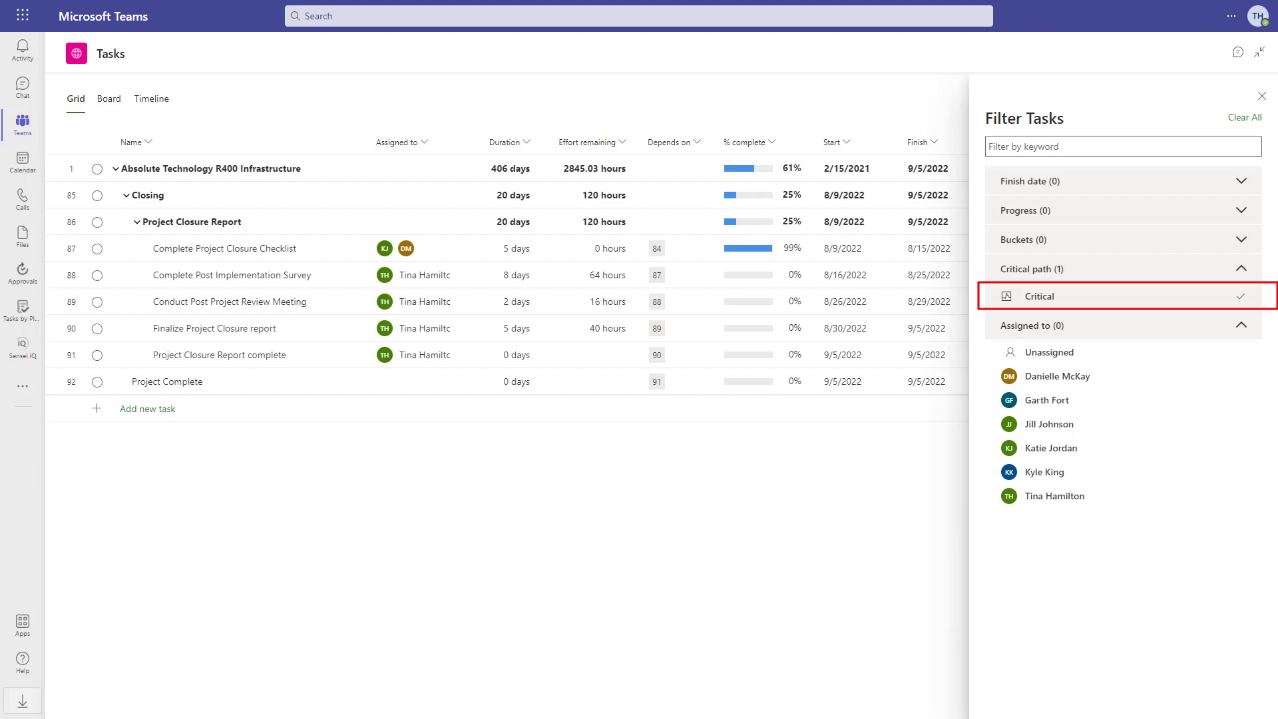
{"action": "left_click", "coordinate": [1039, 297]}
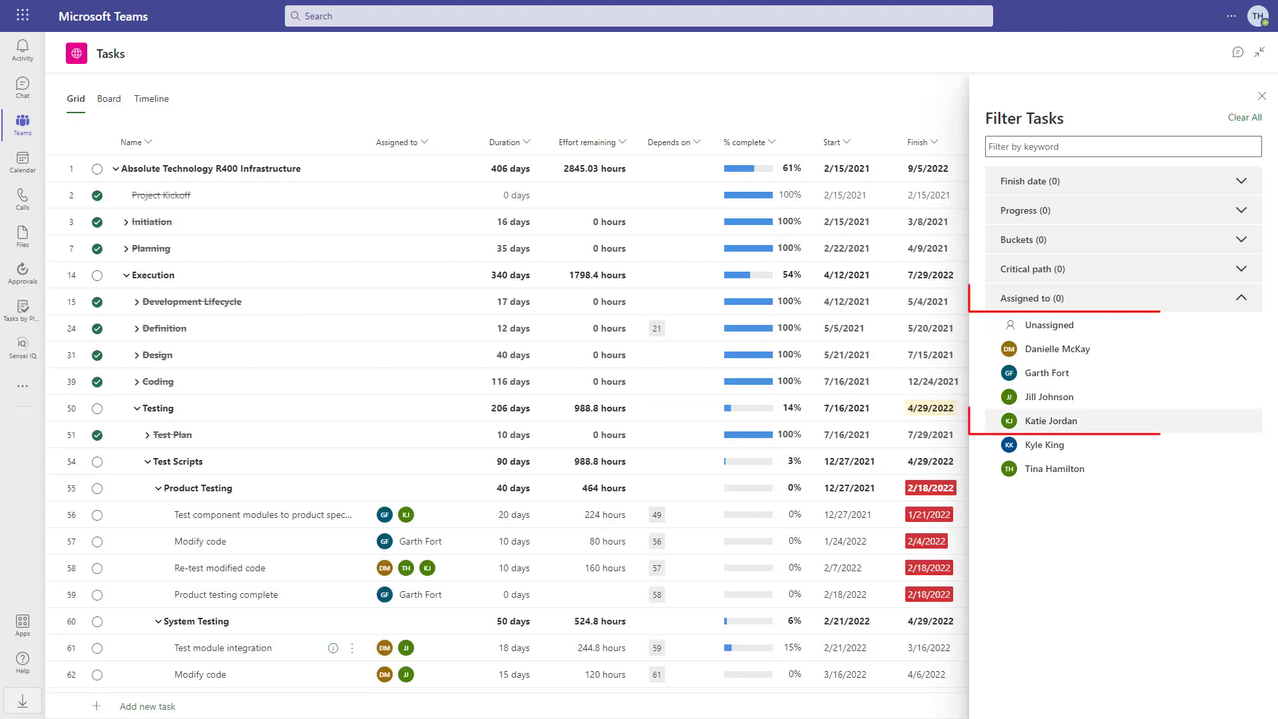
Filter to Katie Jordan's tasks, then remove that filter and close the filter panel
{"action": "left_click", "coordinate": [1051, 420]}
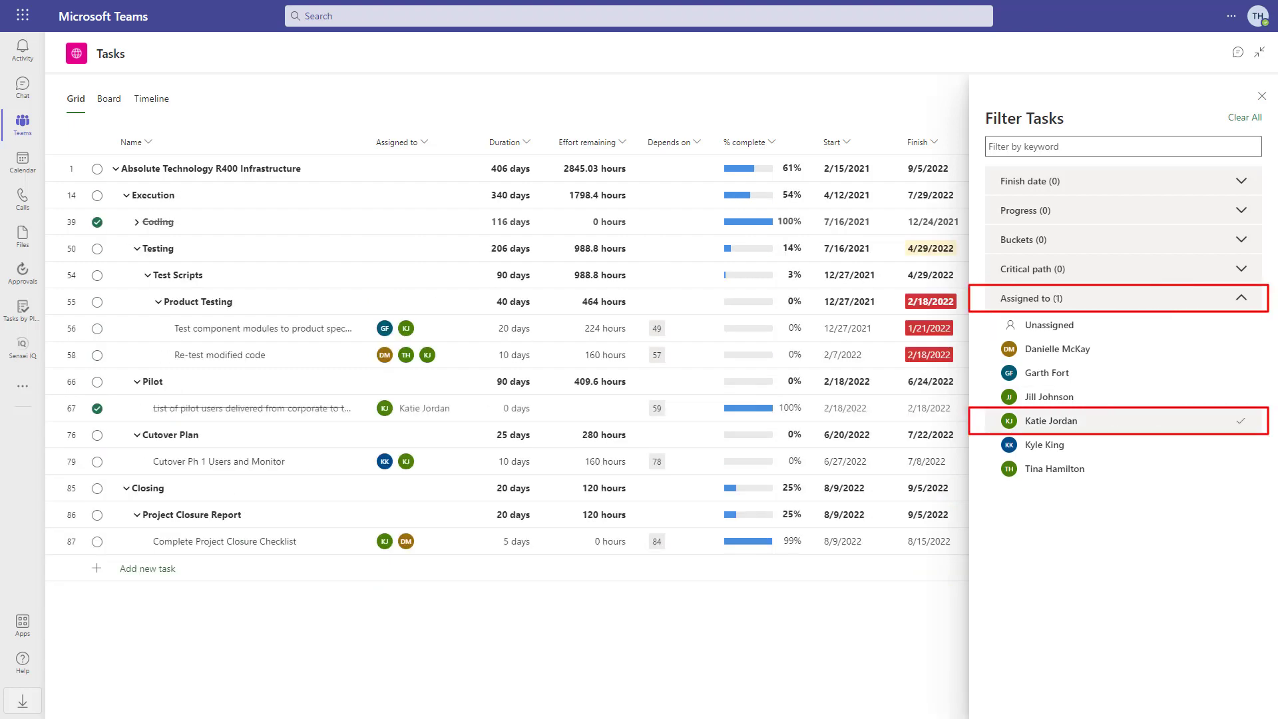
{"action": "left_click", "coordinate": [1245, 117]}
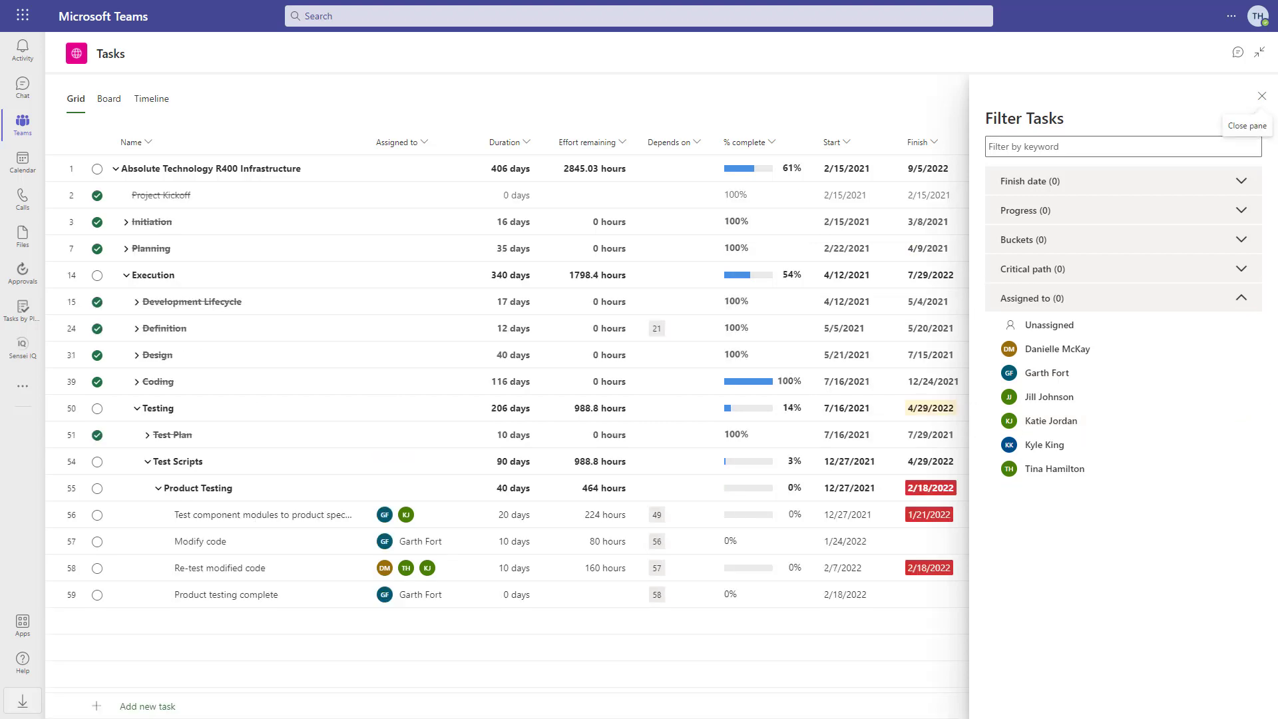
{"action": "left_click", "coordinate": [1261, 96]}
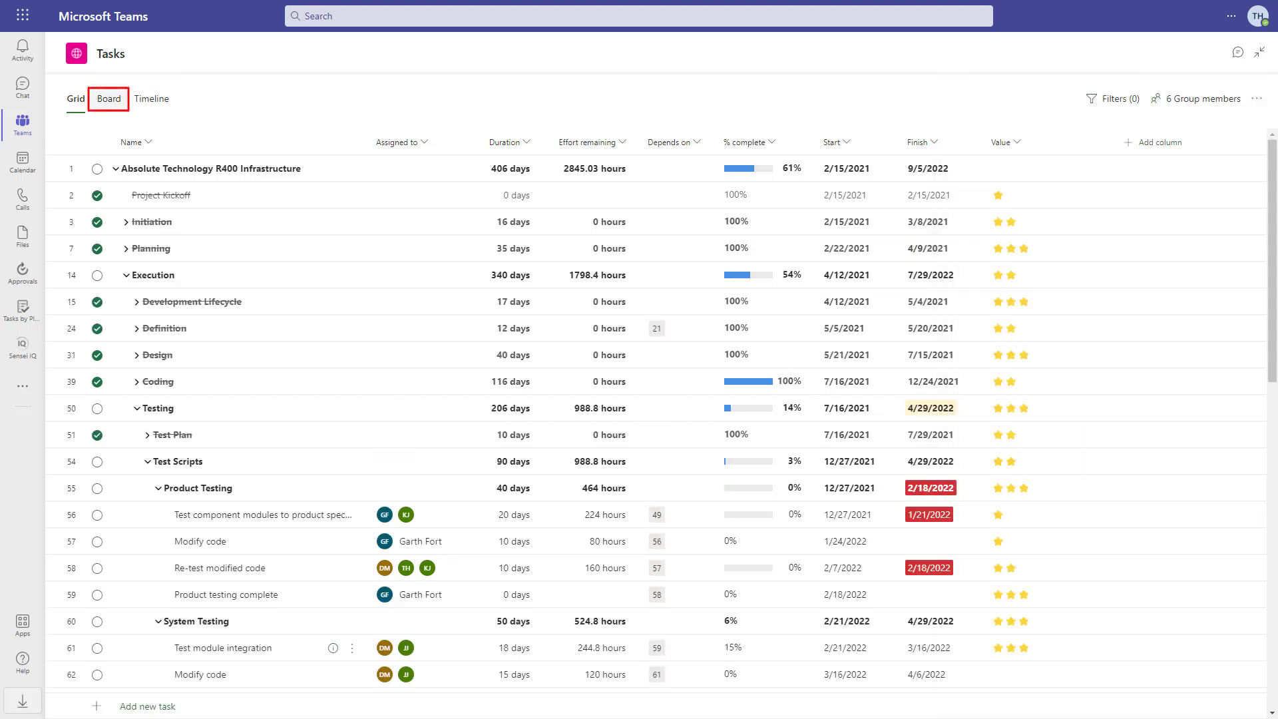
Show tasks as a board, move Monitor the Development and Testing into Sales, and group by Assigned to
{"action": "left_click", "coordinate": [109, 98]}
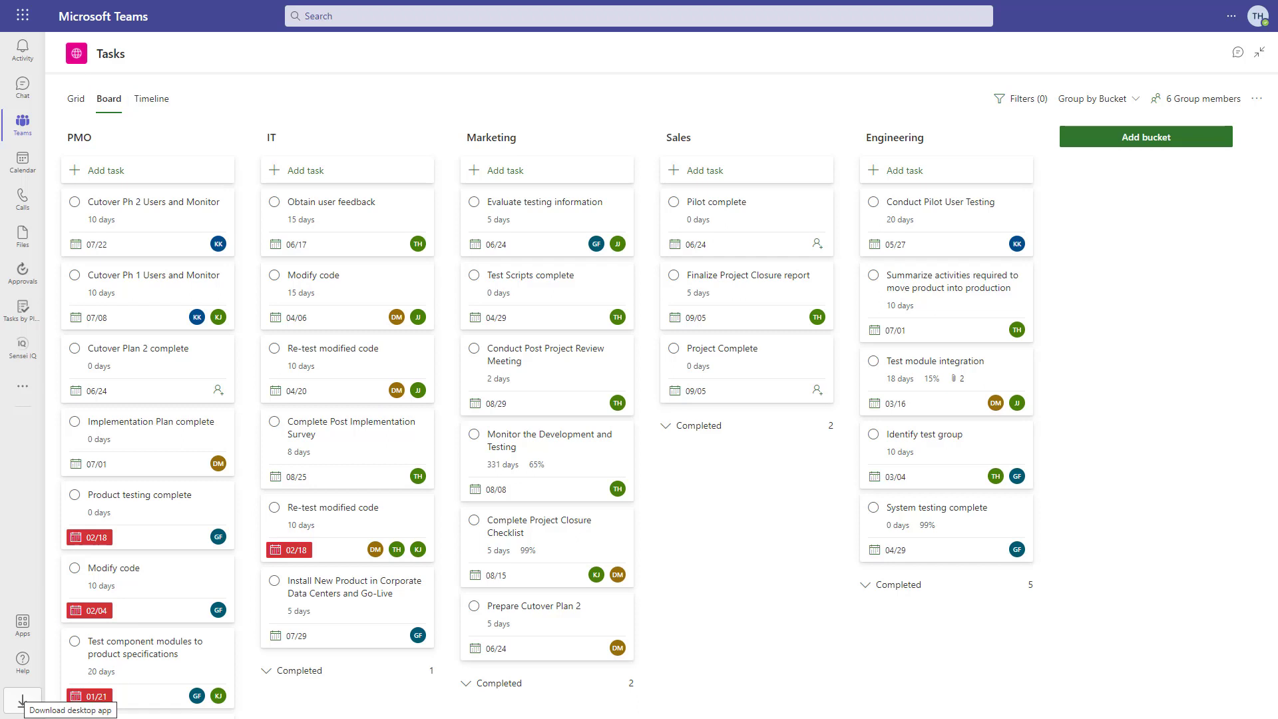
{"action": "left_click_drag", "start_coordinate": [526, 445], "coordinate": [723, 413]}
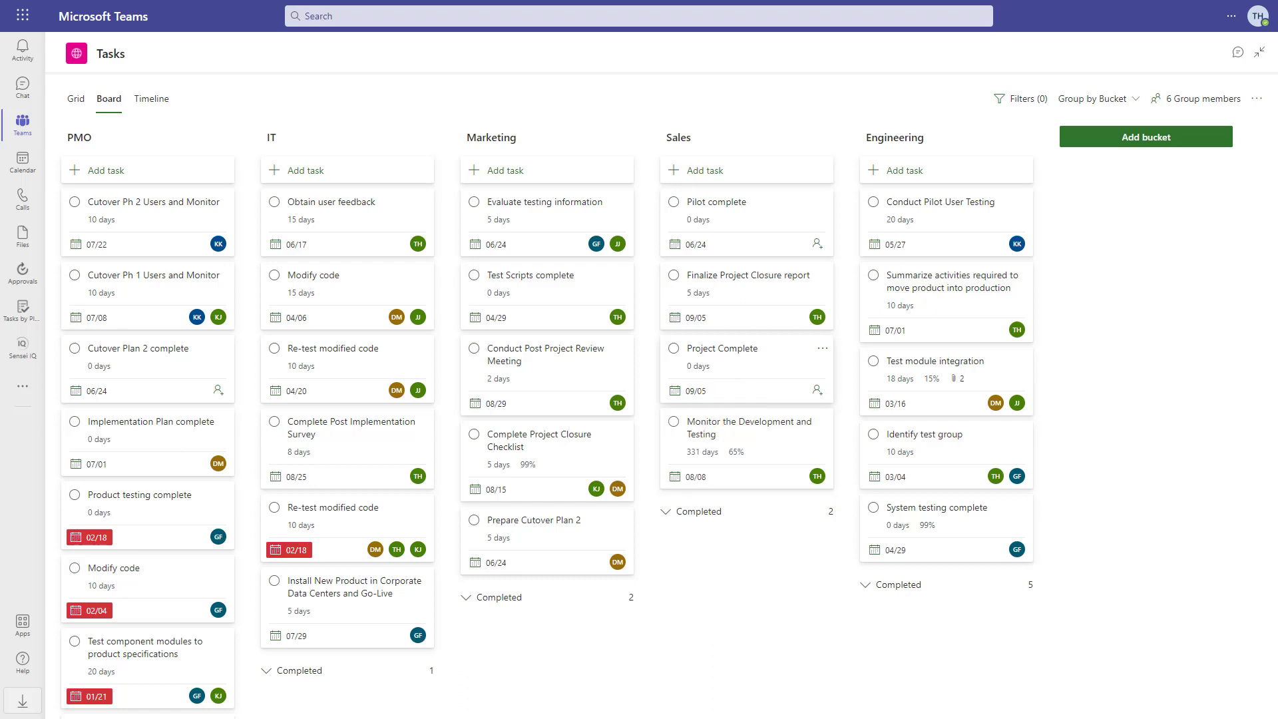
{"action": "left_click", "coordinate": [1093, 99]}
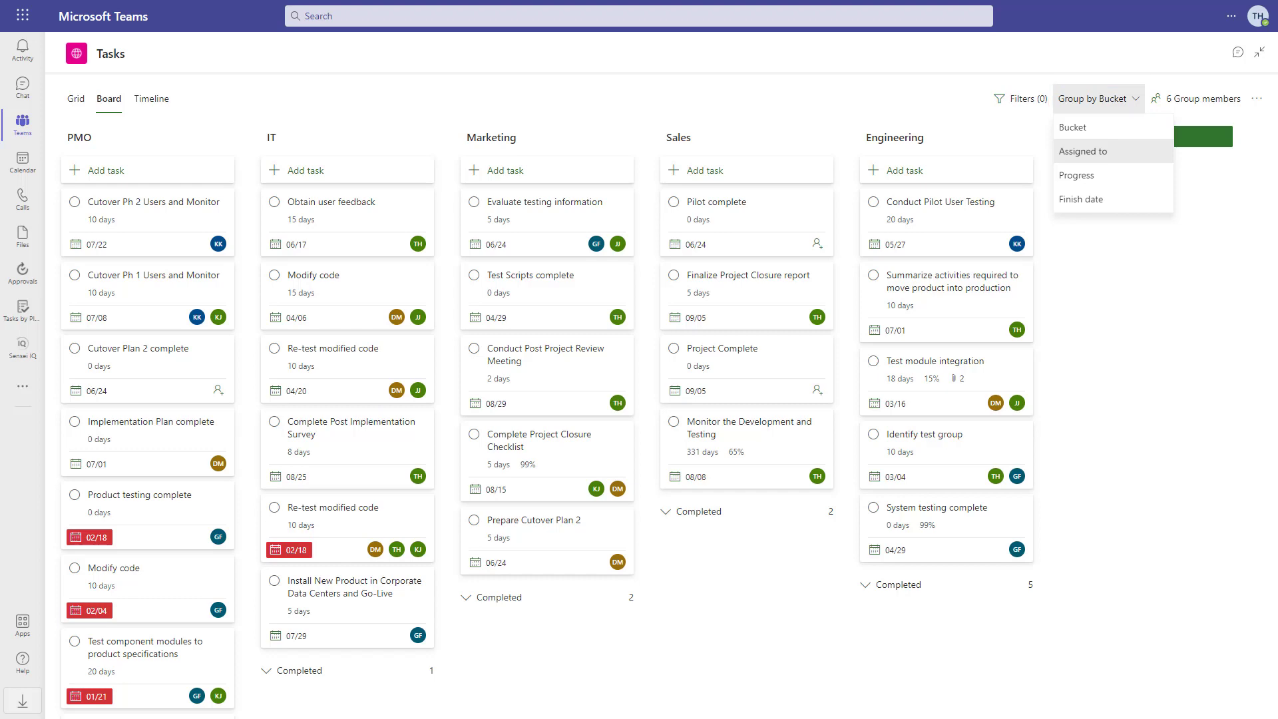
{"action": "left_click", "coordinate": [1083, 151]}
Regroup the board by Progress, then by Finish date
{"action": "left_click", "coordinate": [1081, 98]}
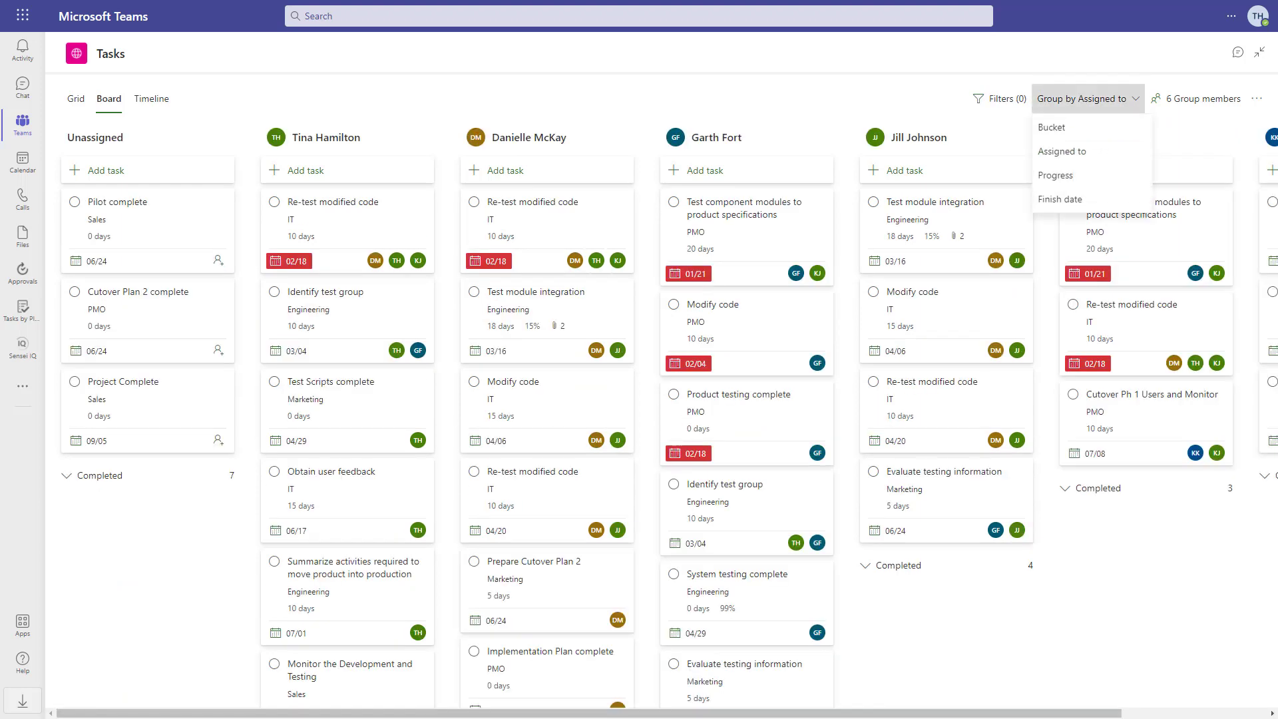
{"action": "left_click", "coordinate": [1056, 175]}
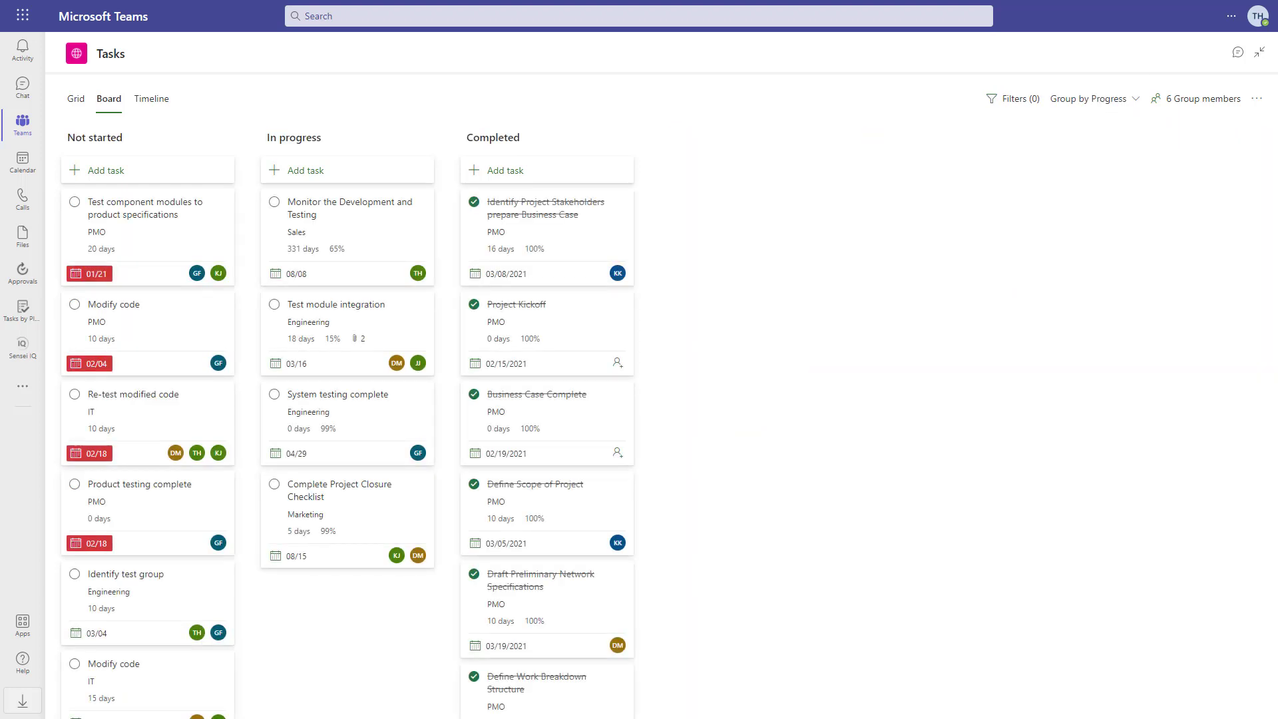
{"action": "left_click", "coordinate": [1088, 99]}
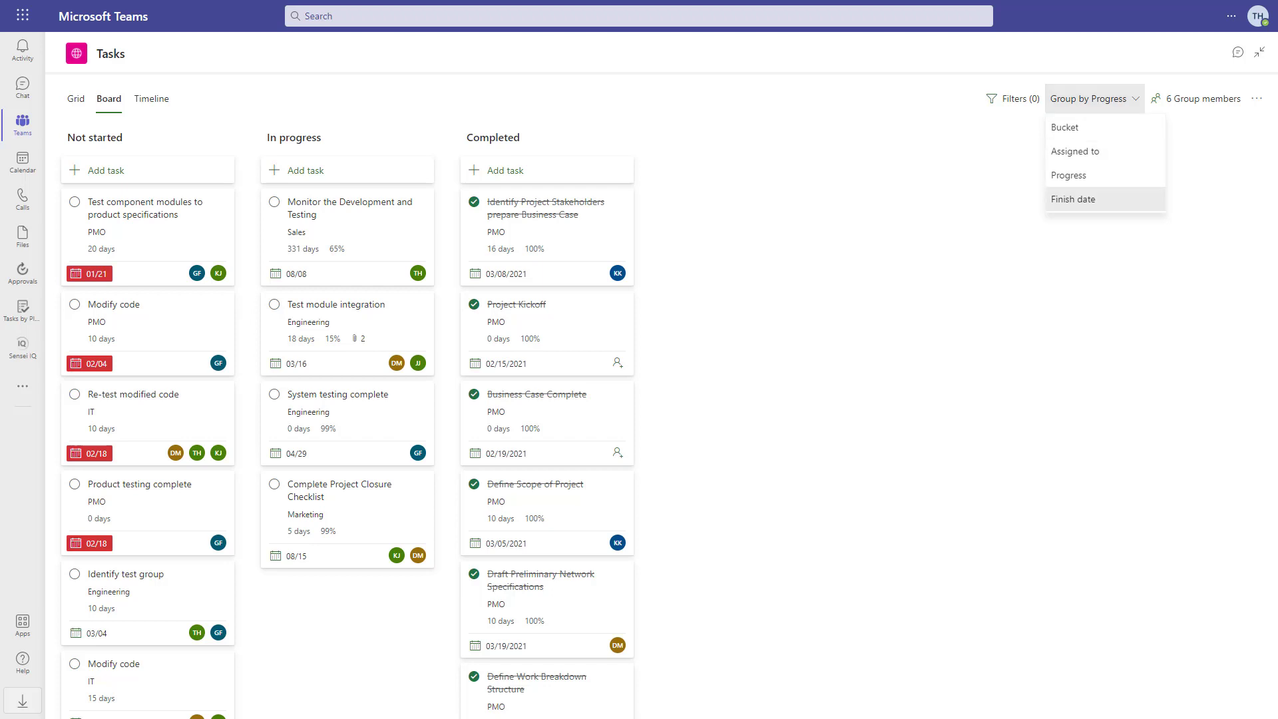
{"action": "left_click", "coordinate": [1073, 199]}
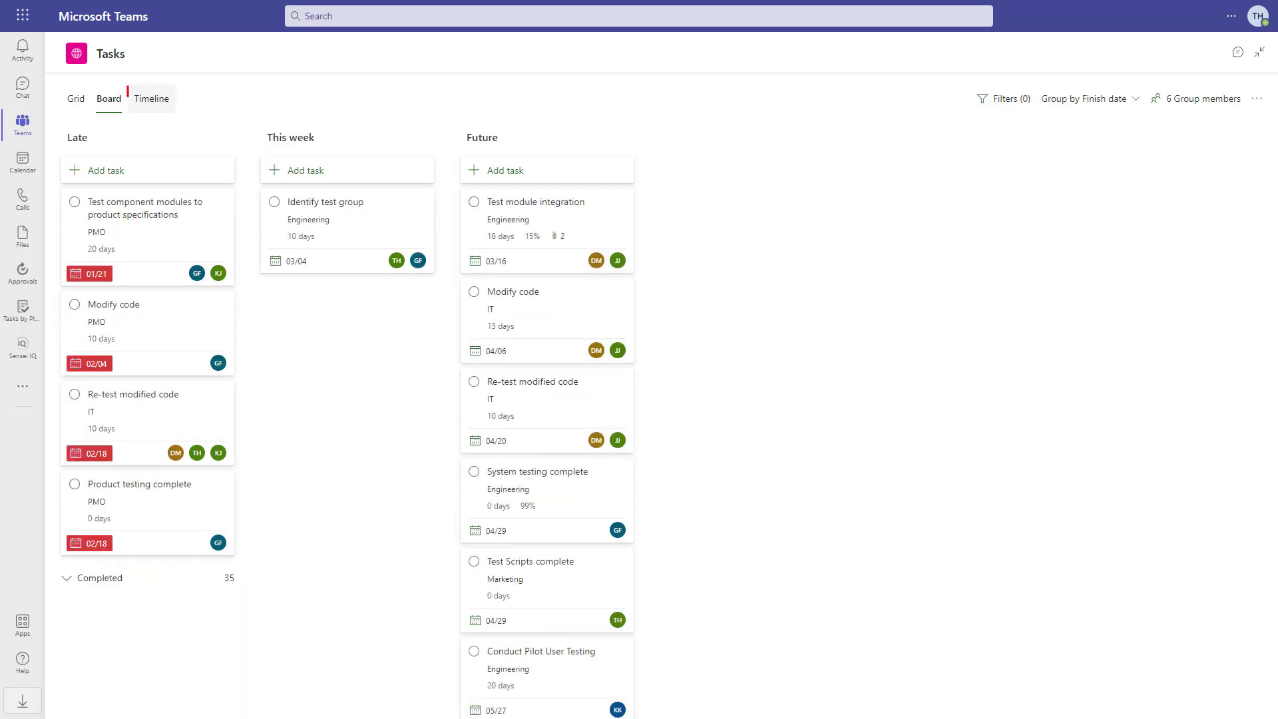
On the timeline, complete row 56, lengthen Modify code, and move Re-test modified code to Mar 3–12
{"action": "left_click", "coordinate": [151, 99]}
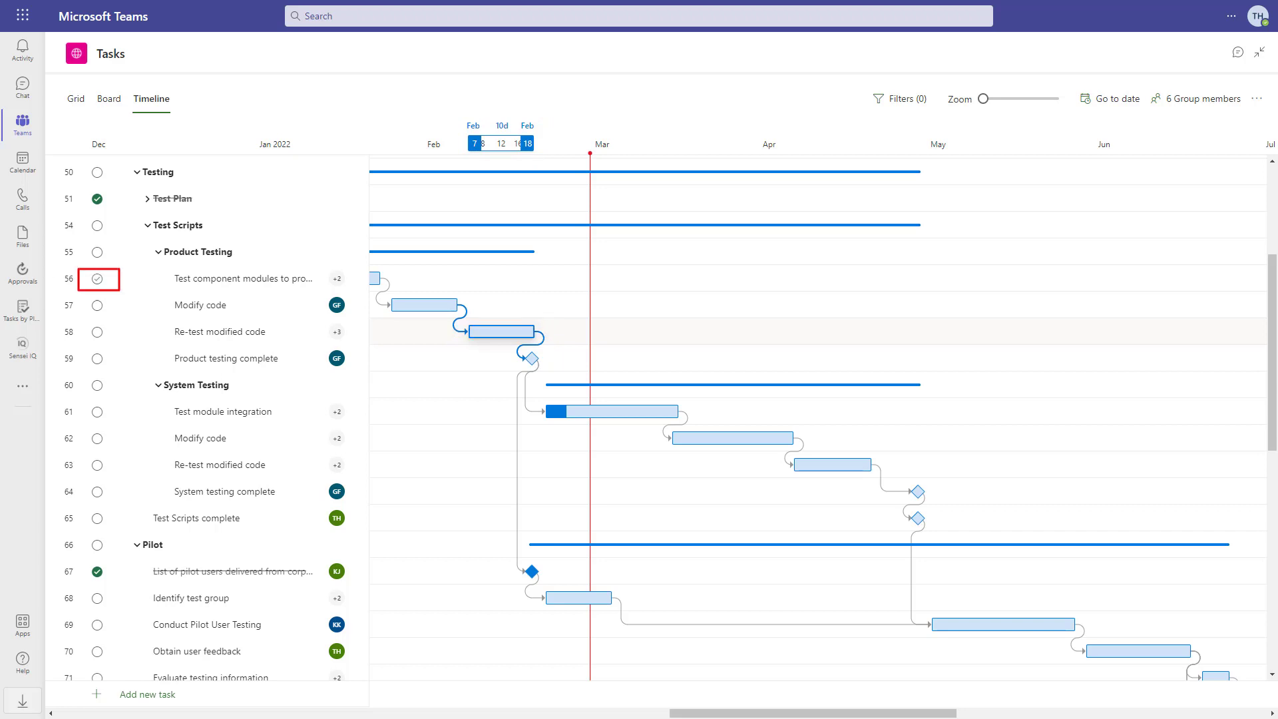
{"action": "left_click", "coordinate": [97, 278]}
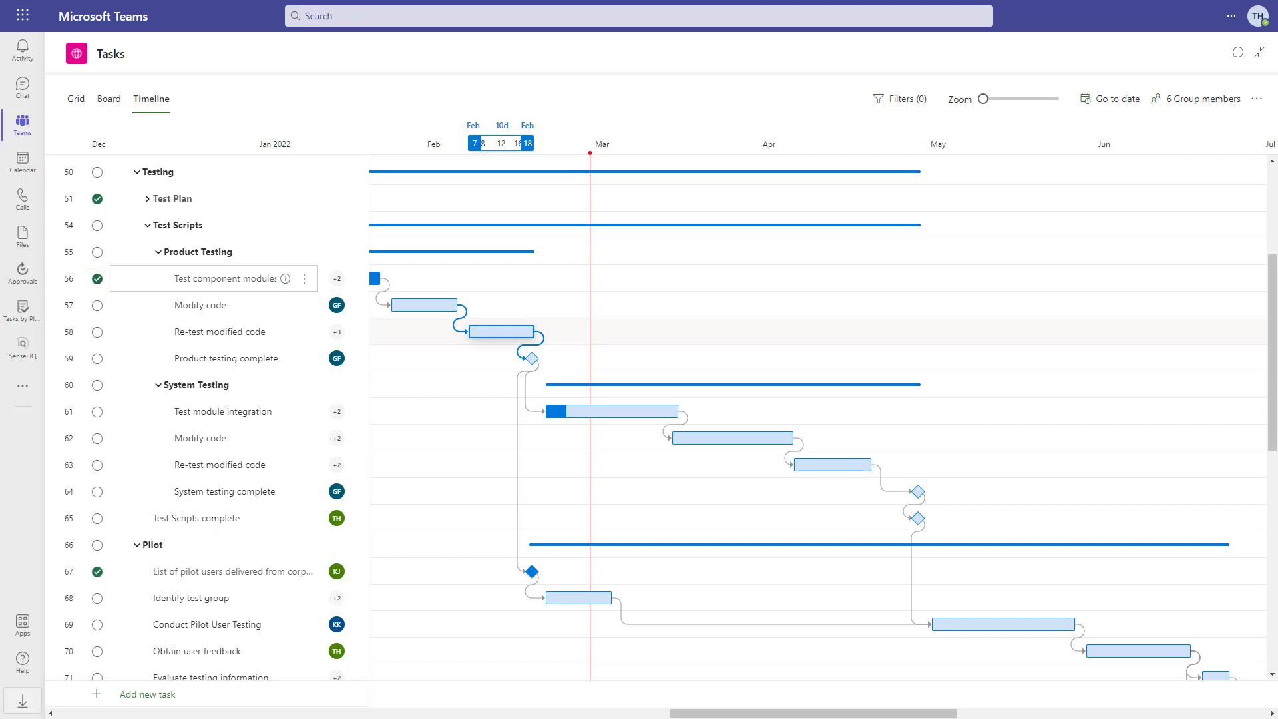
{"action": "left_click_drag", "start_coordinate": [457, 305], "coordinate": [502, 304]}
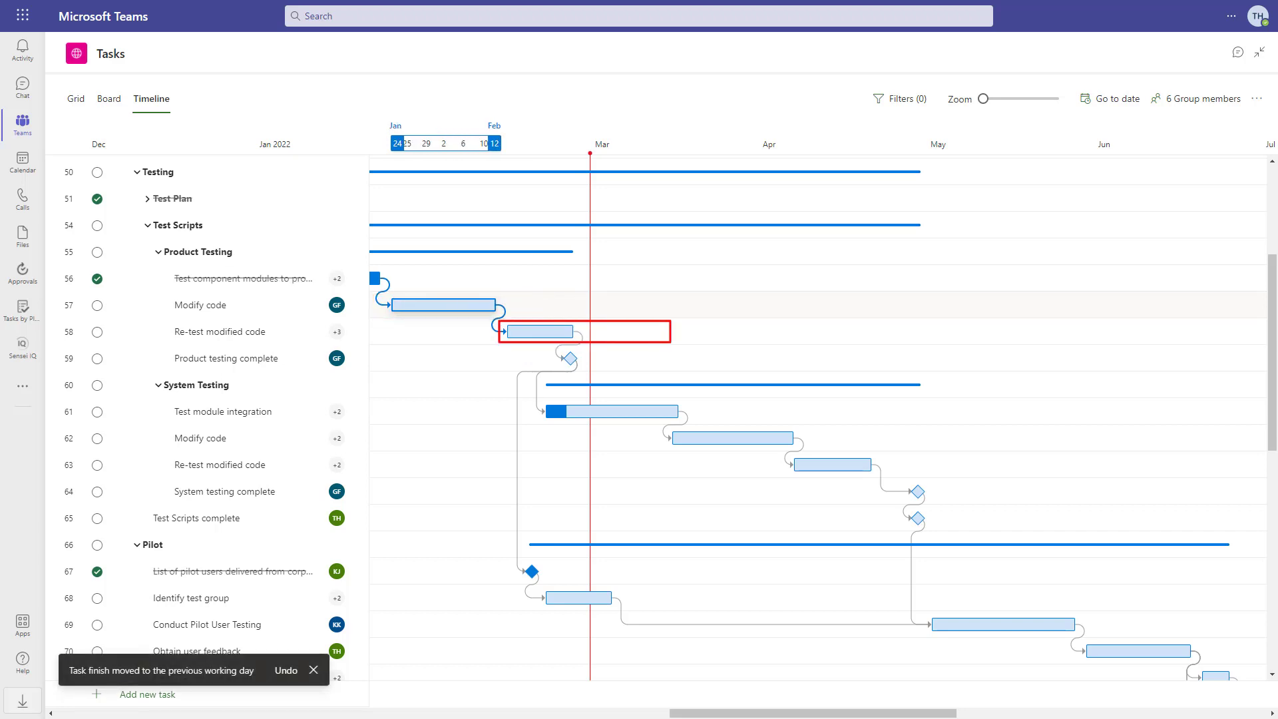
{"action": "left_click_drag", "start_coordinate": [580, 331], "coordinate": [675, 331]}
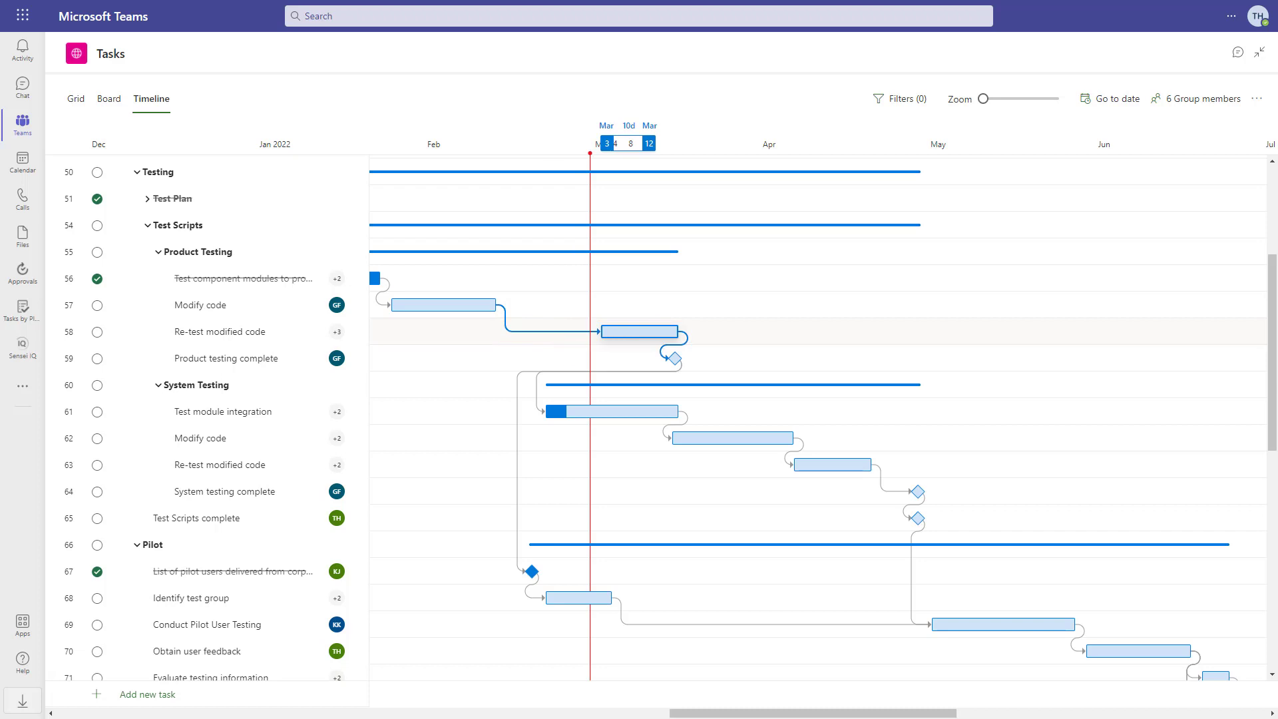
Link Product testing complete to Modify code in row 62 and export the timeline to PDF
{"action": "left_click_drag", "start_coordinate": [693, 358], "coordinate": [664, 438]}
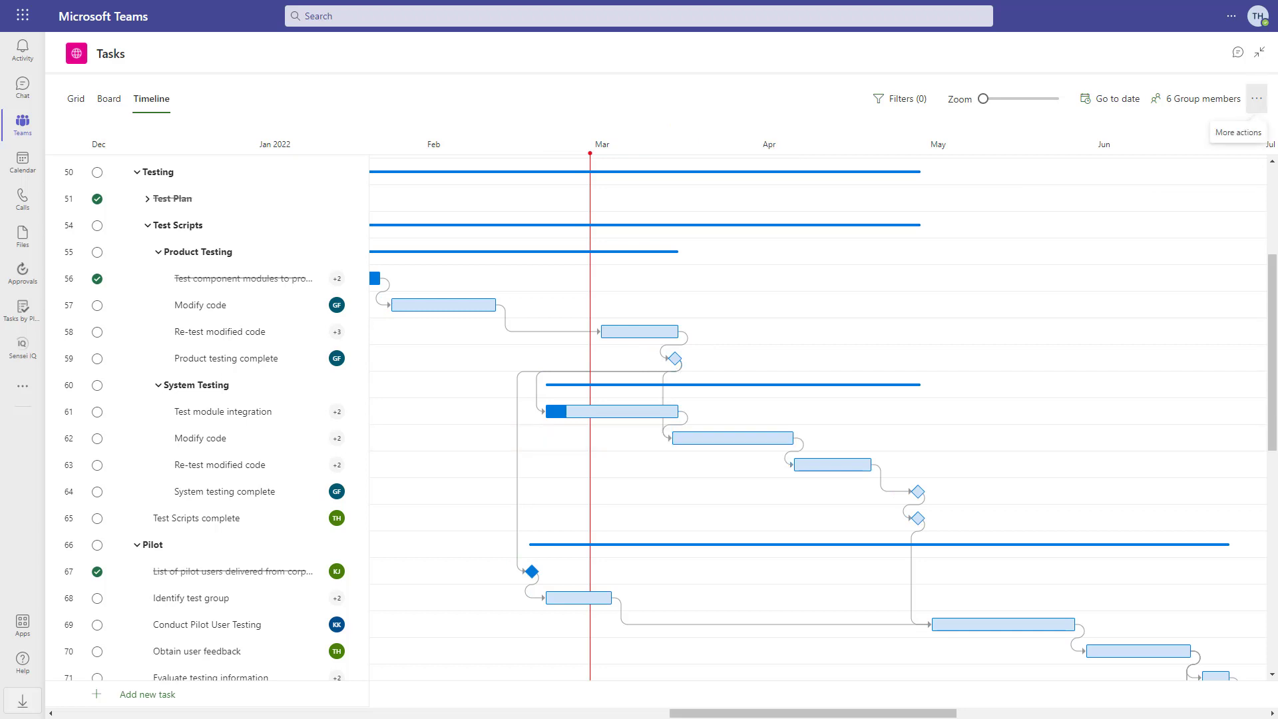
{"action": "left_click", "coordinate": [1256, 98]}
{"action": "left_click", "coordinate": [1217, 151]}
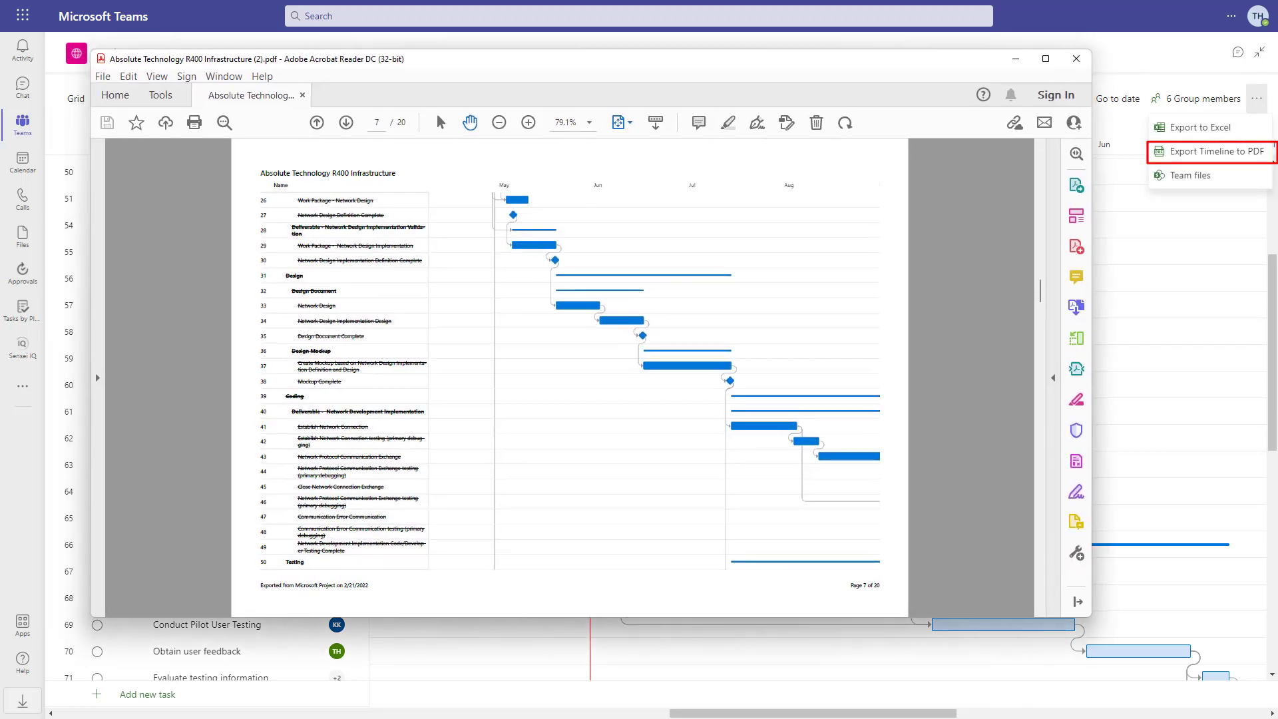